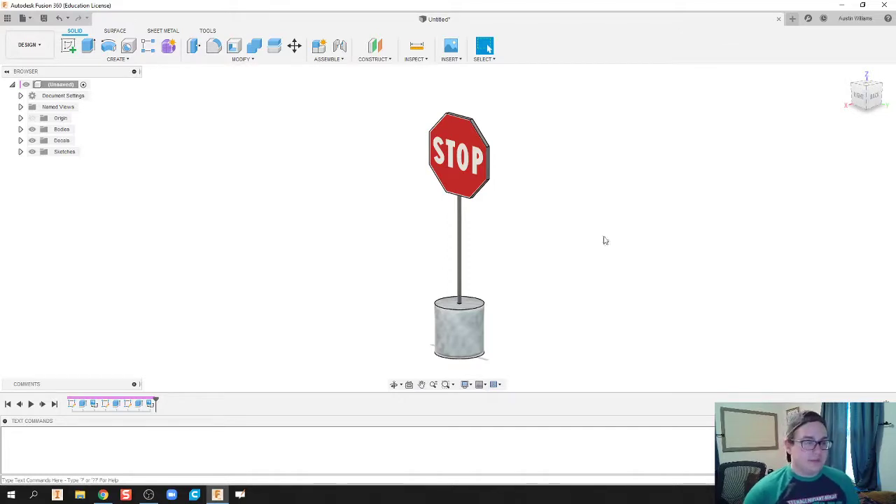
Save the finished stop sign design under the name "18. Decal and Textures" in the Test project
scroll(486, 202, up, 1)
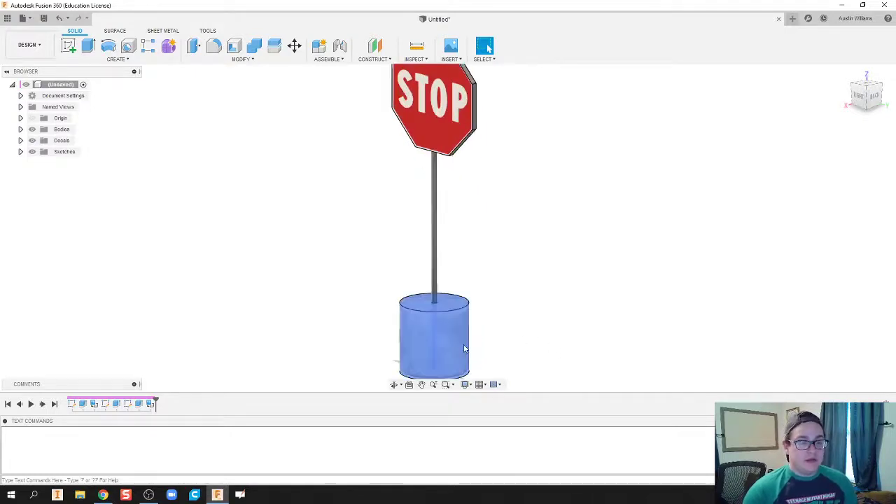
scroll(526, 314, up, 1)
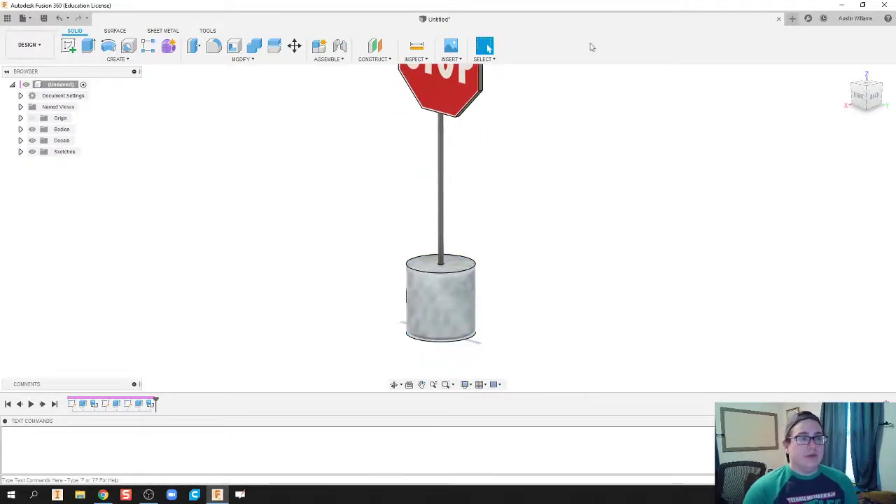
key(ctrl+s)
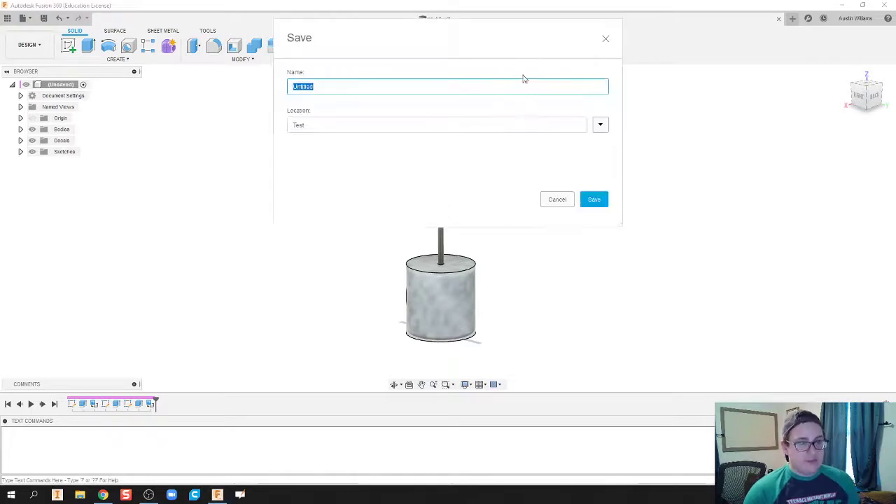
text(18. Decal and Textures)
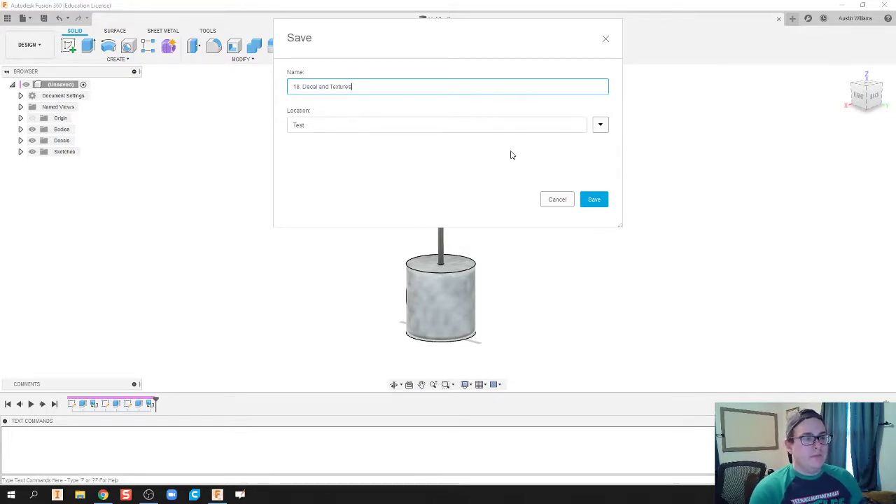
key(Return)
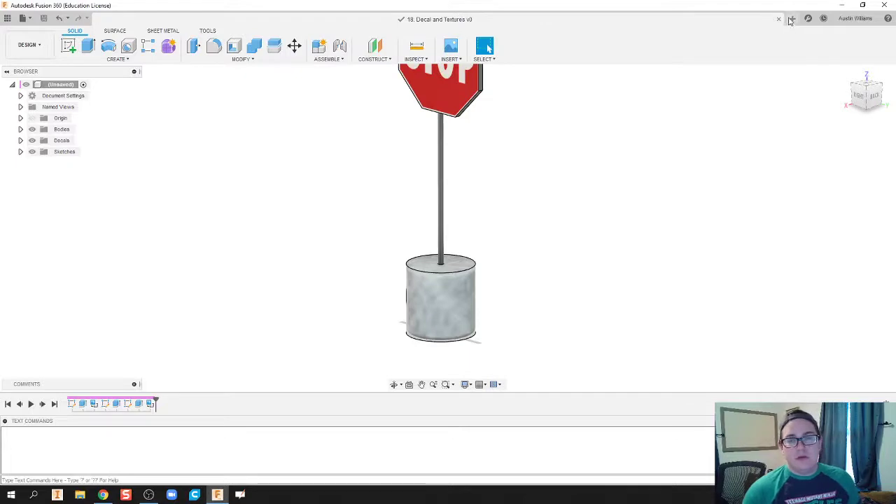
Create a new blank design and start a sketch on the front (XZ) plane
click(792, 19)
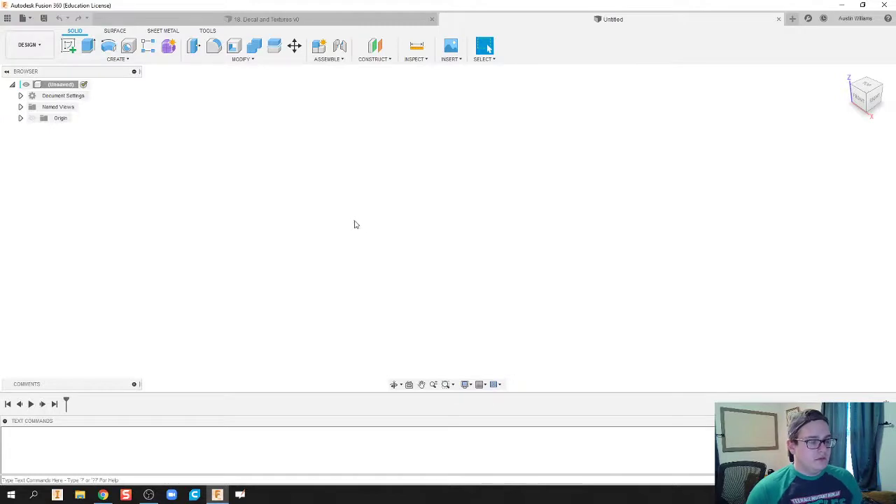
key(s)
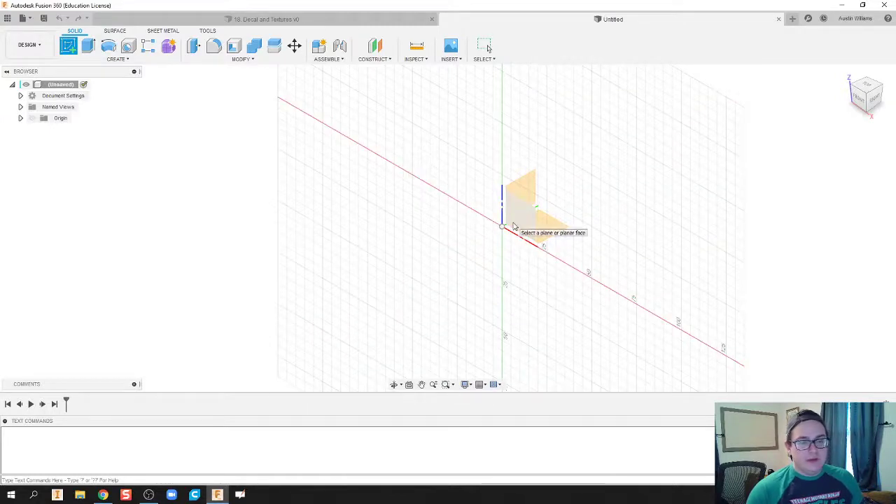
click(513, 225)
Sketch an 8-sided circumscribed polygon centred on the origin with a 100 mm radius, and finish the sketch
click(116, 60)
mouse_move(74, 132)
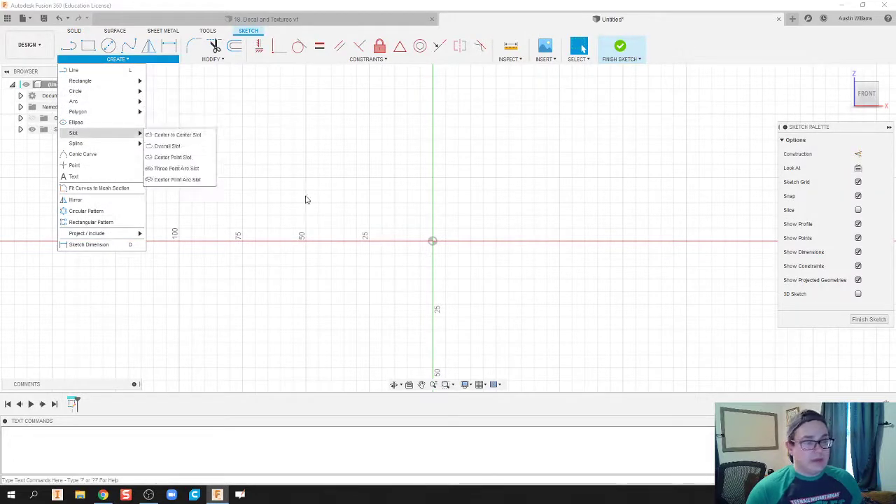
mouse_move(96, 111)
click(158, 115)
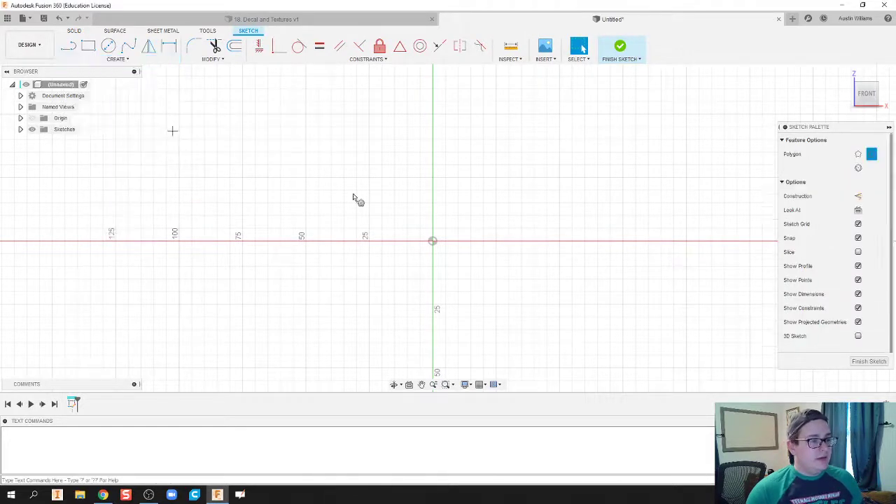
click(433, 241)
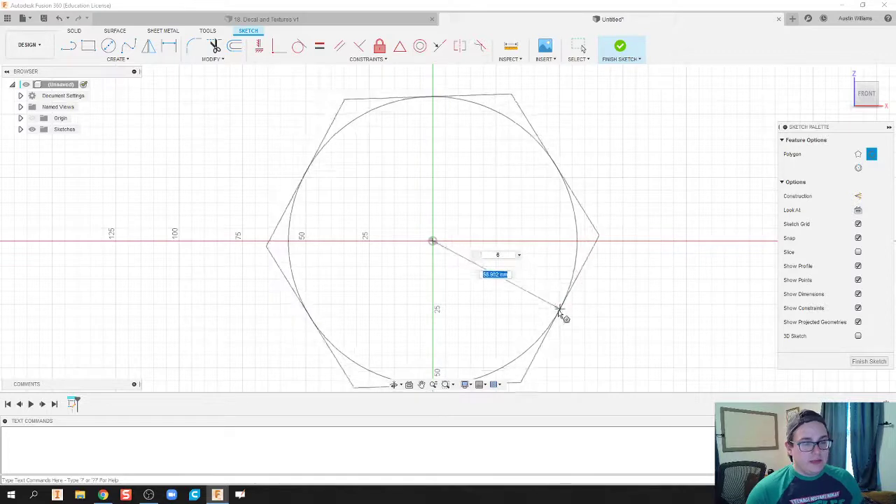
scroll(566, 339, down, 5)
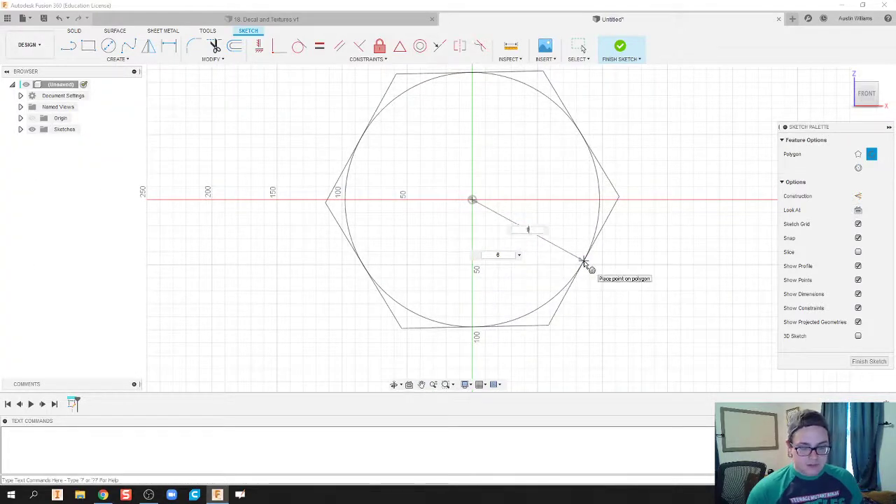
key(Tab)
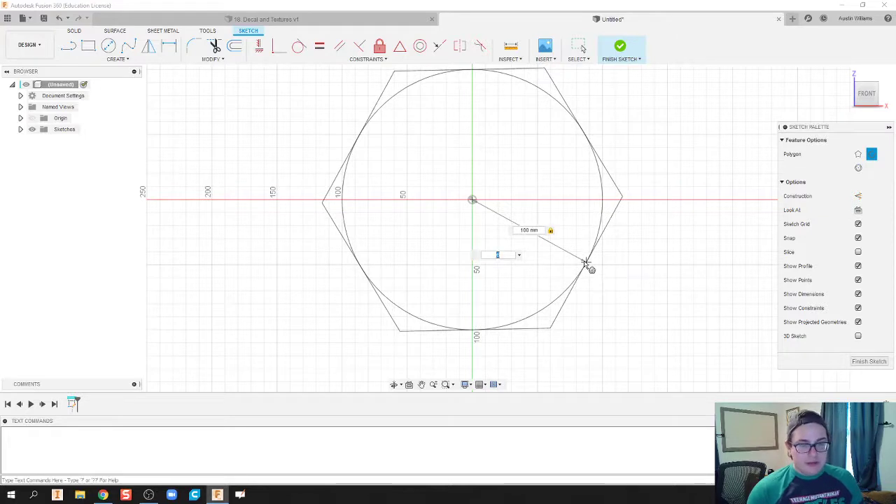
text(8)
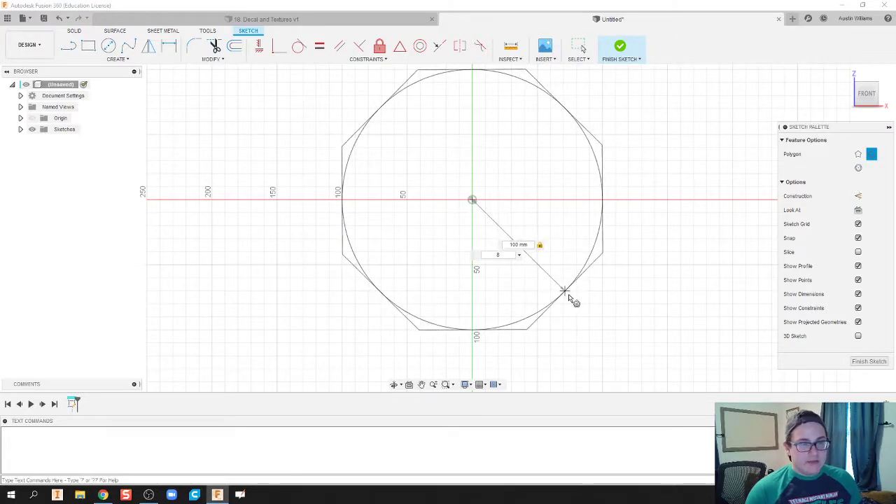
key(Return)
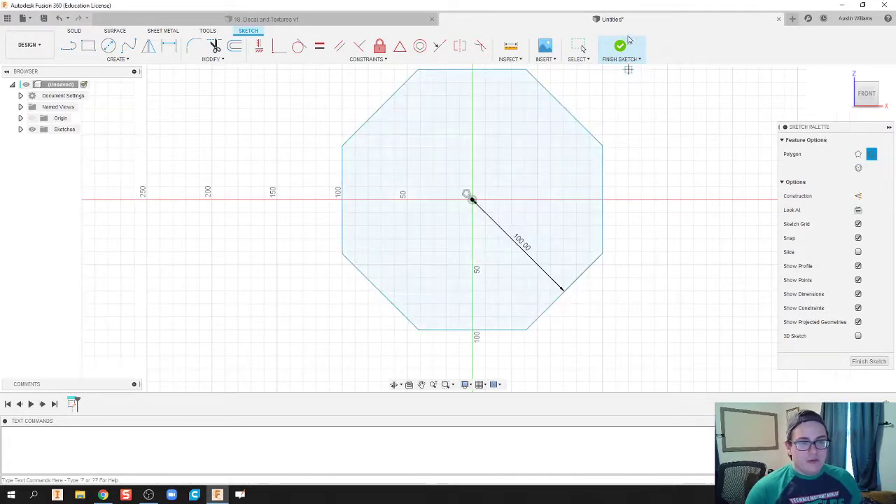
click(621, 49)
Extrude the octagon profile by -10 mm as a new body
shift+middle_drag(481, 184, 512, 182)
click(88, 45)
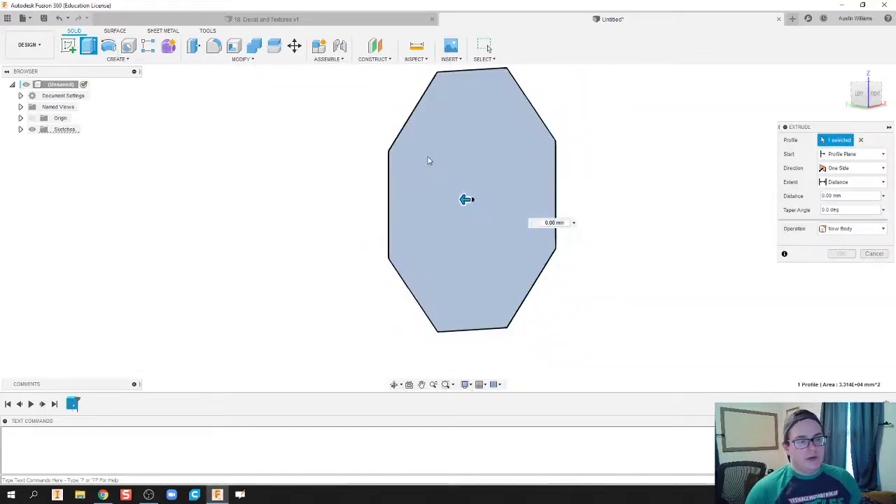
click(462, 198)
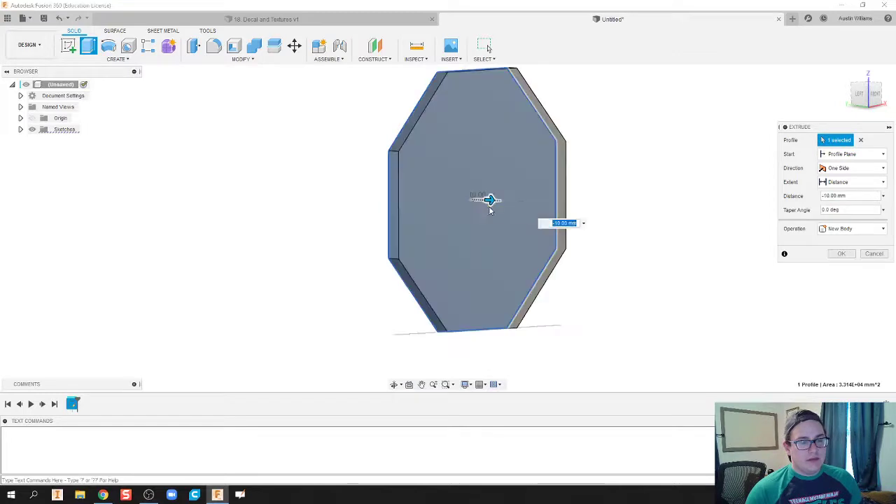
click(841, 254)
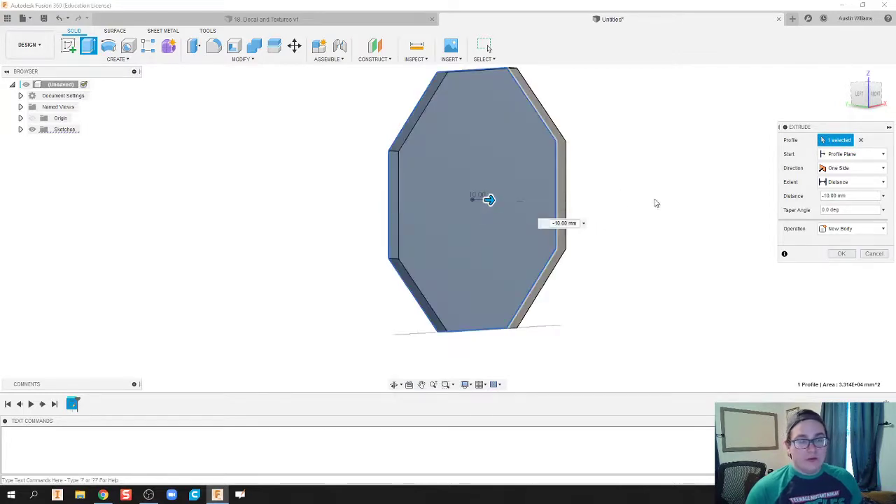
click(842, 254)
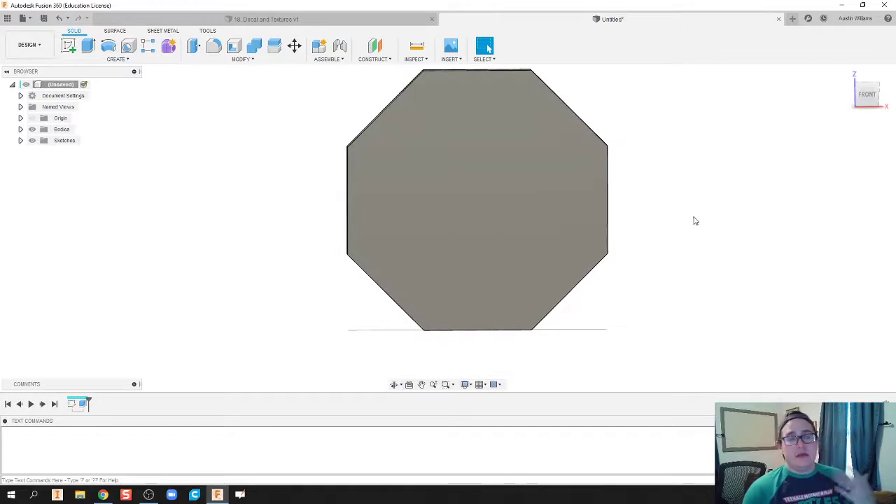
Insert the image download.png from the computer's Downloads folder as a decal on the octagon's front face
click(450, 58)
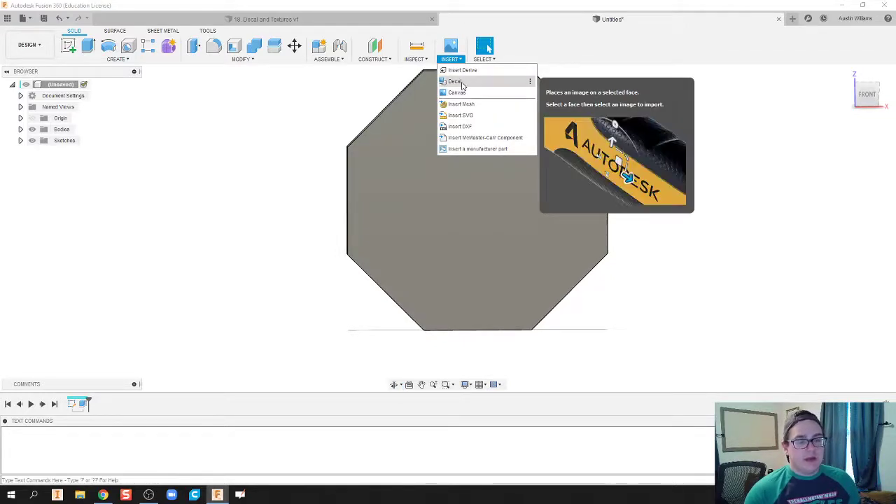
click(459, 82)
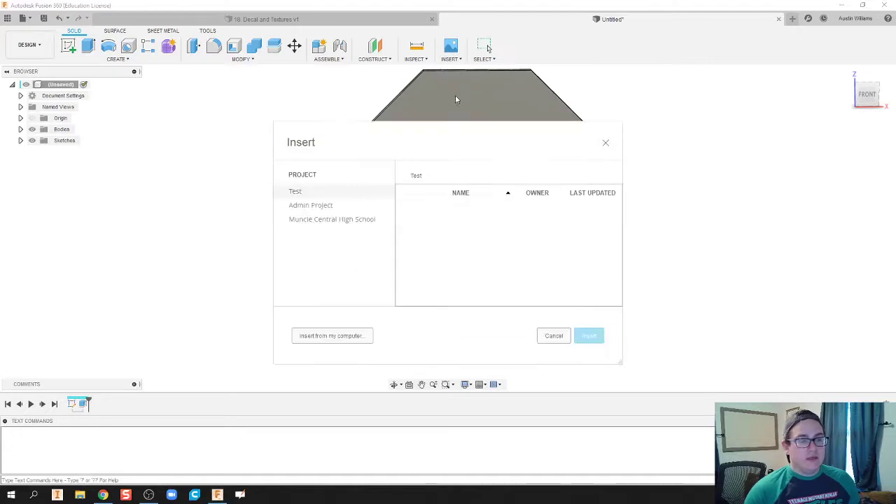
click(339, 336)
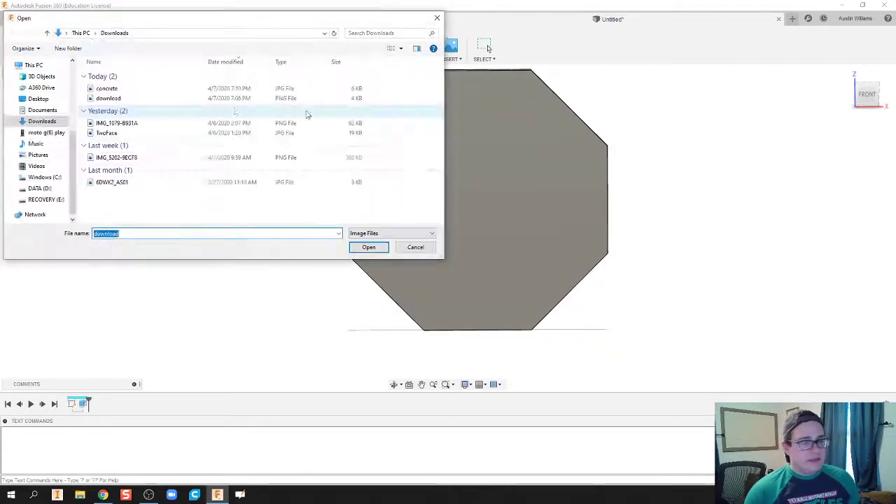
double_click(105, 98)
click(489, 184)
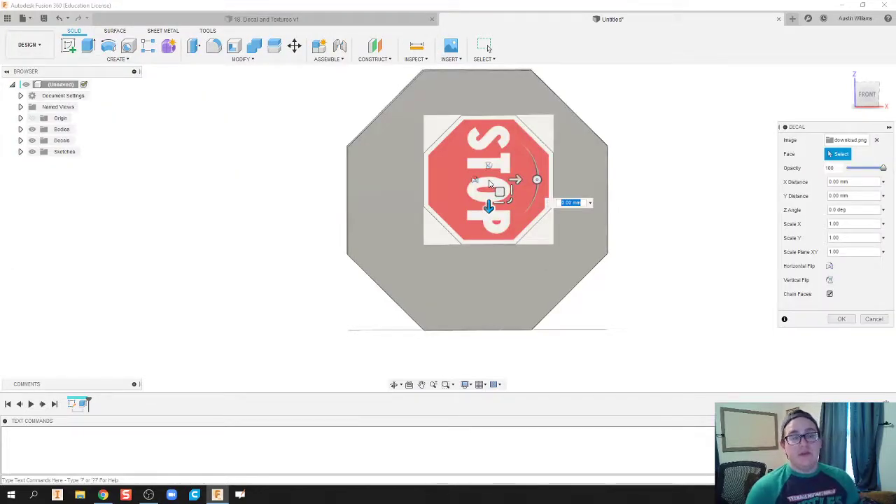
Rotate the STOP decal 90° upright, then centre and enlarge it to fill the octagonal face
drag(537, 180, 489, 117)
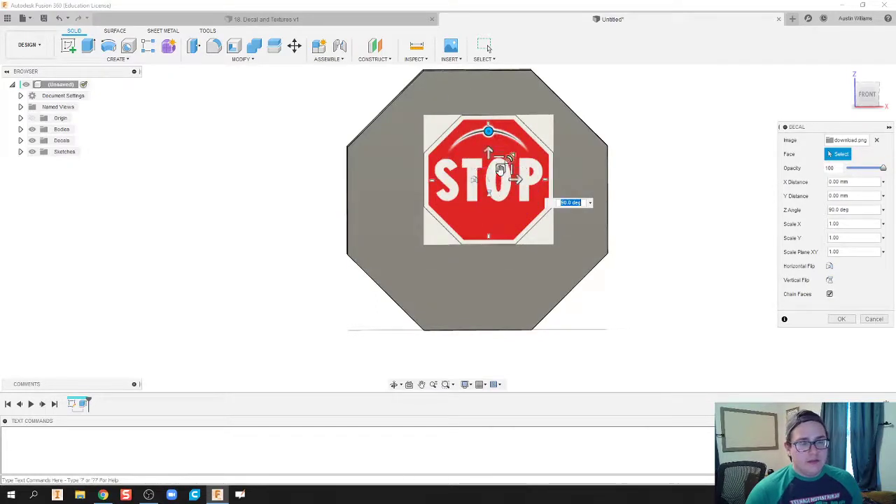
mouse_move(511, 168)
mouse_down()
mouse_move(529, 145)
mouse_move(490, 181)
mouse_move(503, 183)
mouse_up()
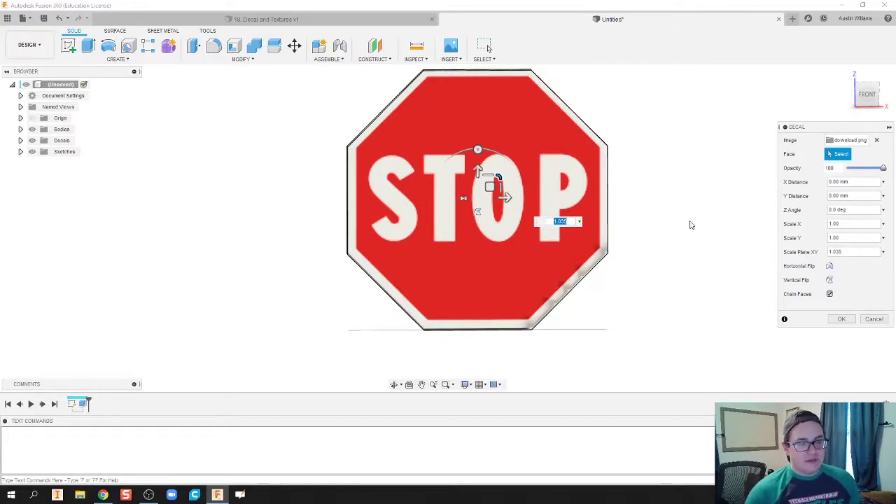
click(841, 319)
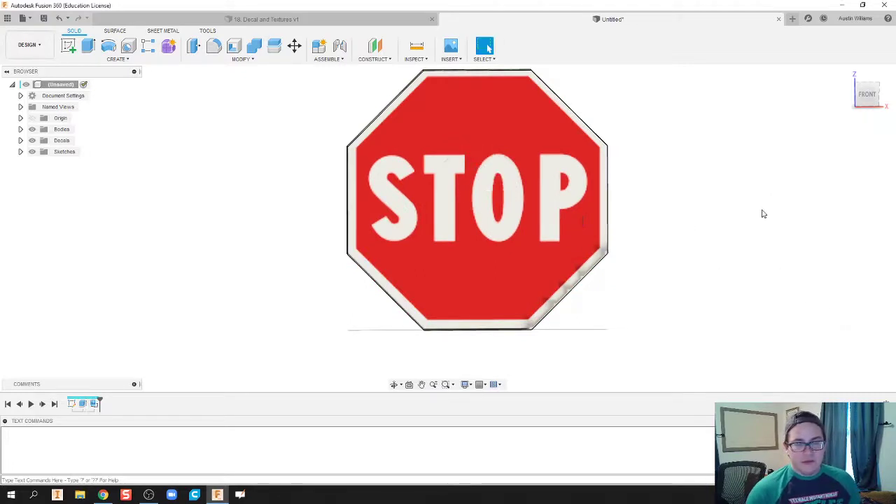
Edit the STOP decal and turn off Chain Faces so it applies only to the front face
shift+middle_drag(759, 204, 634, 202)
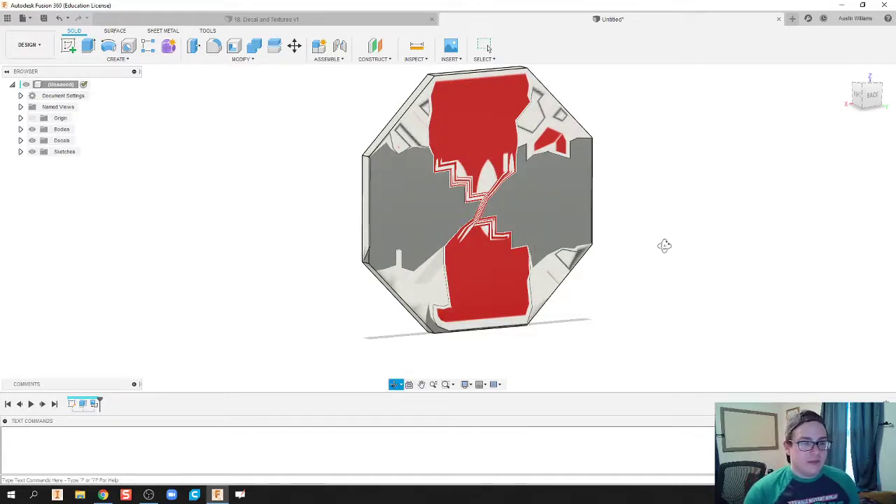
shift+middle_drag(664, 244, 675, 250)
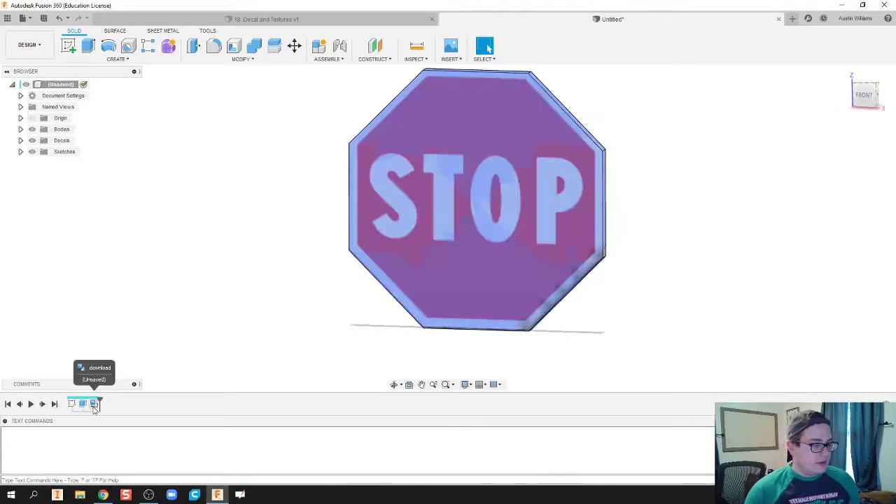
double_click(95, 406)
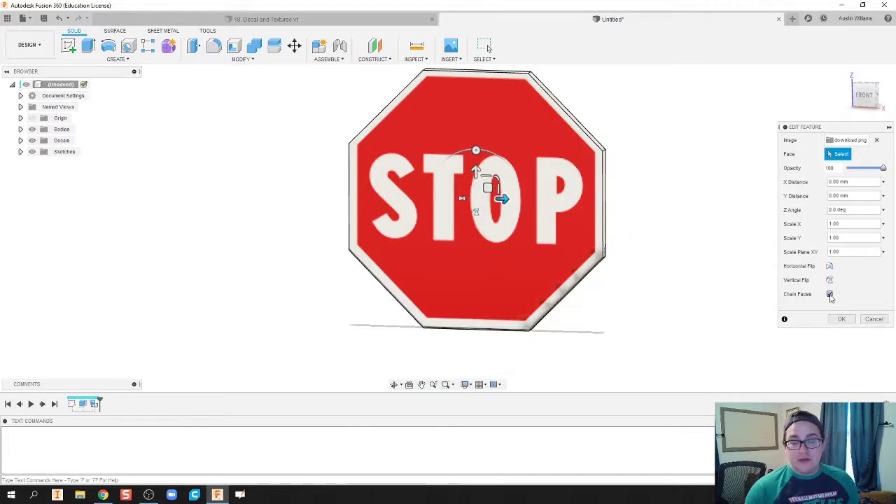
click(830, 294)
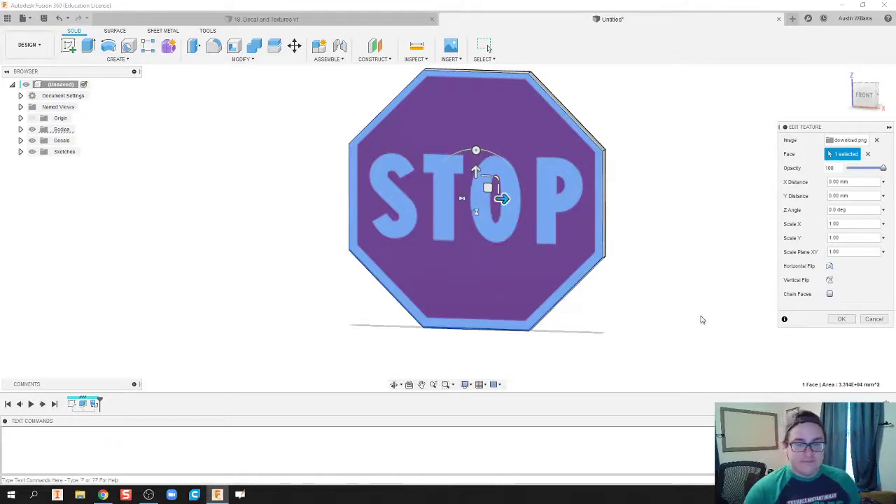
click(842, 319)
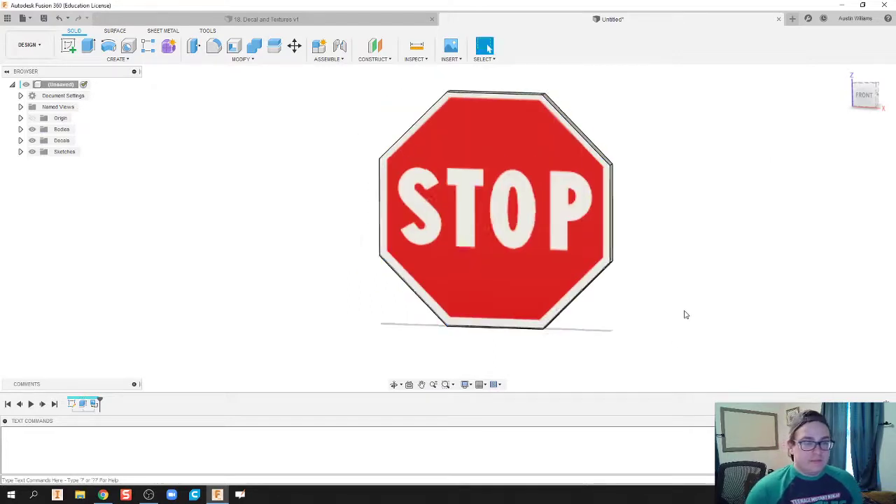
Sketch a 10 mm diameter circle centred on the octagon's bottom edge face and finish the sketch
shift+middle_drag(329, 212, 292, 192)
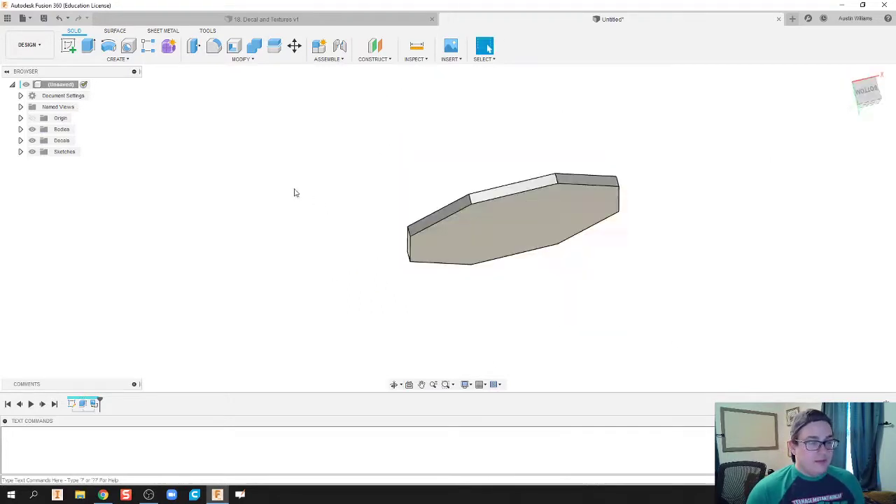
click(68, 46)
click(521, 187)
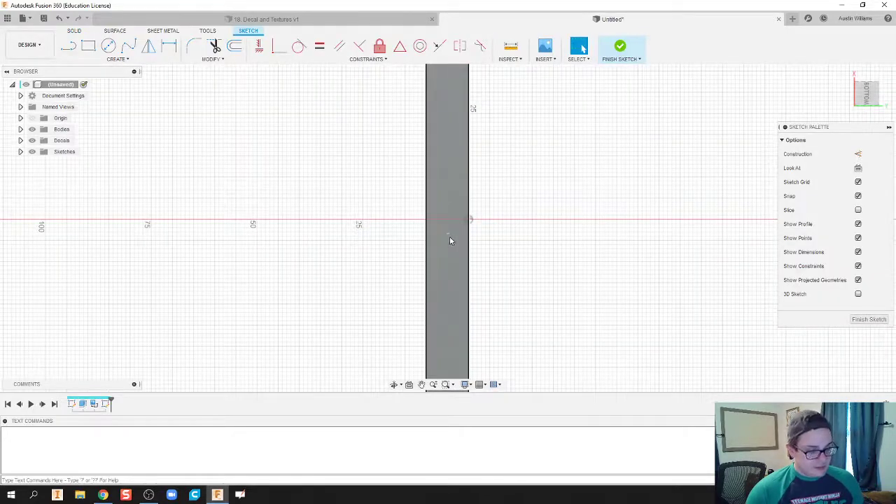
key(c)
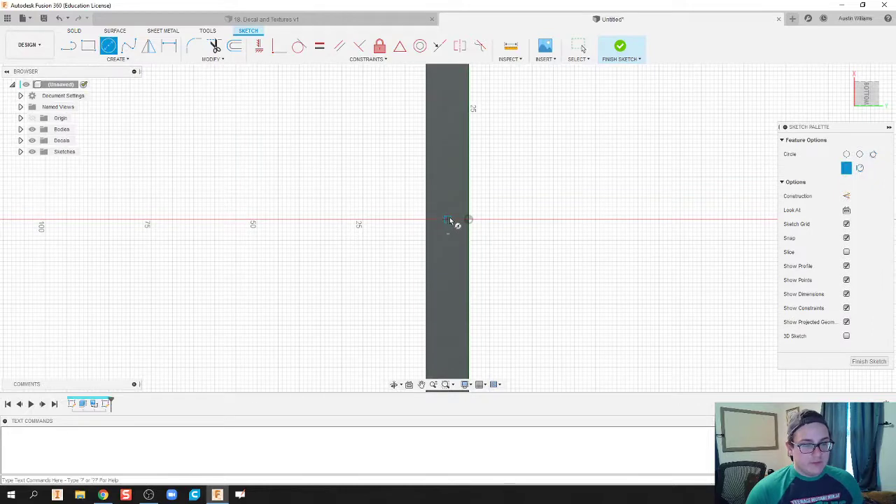
click(449, 220)
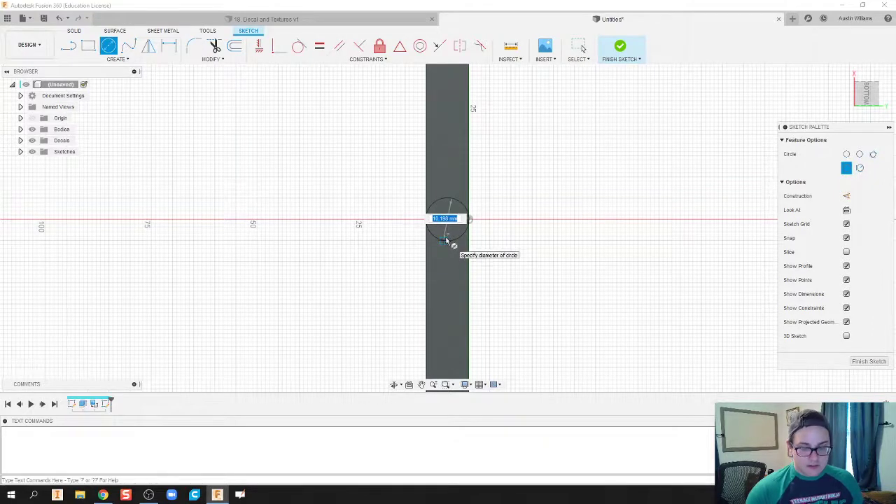
text(10)
key(Return)
key(Escape)
click(619, 50)
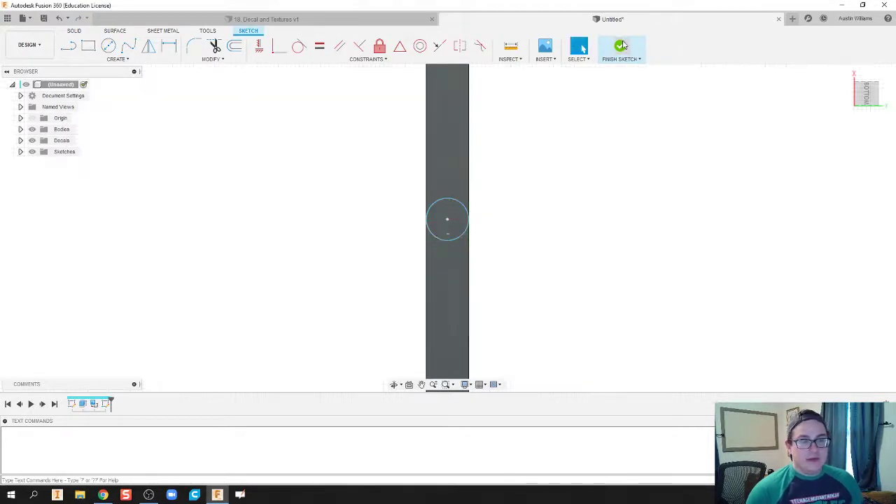
Extrude the 10 mm circle 320 mm away from the octagon's bottom edge, joined to the plate, to form the pole
click(88, 46)
click(390, 200)
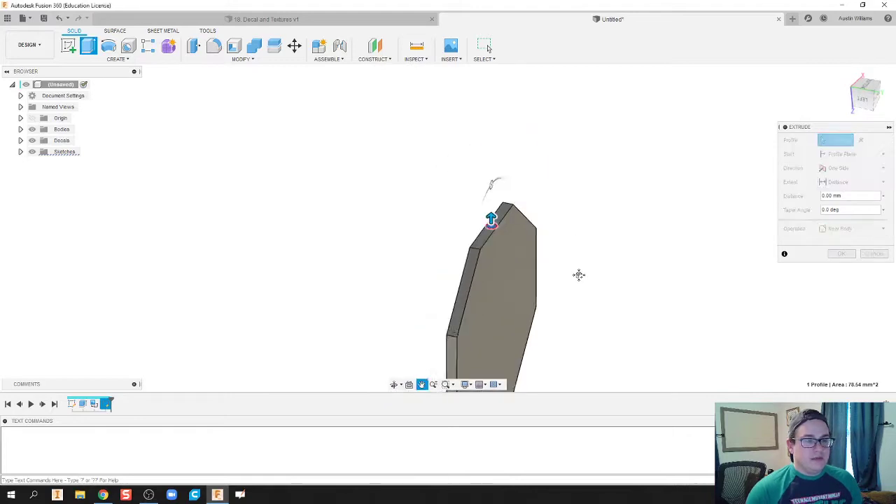
text(140)
key(Return)
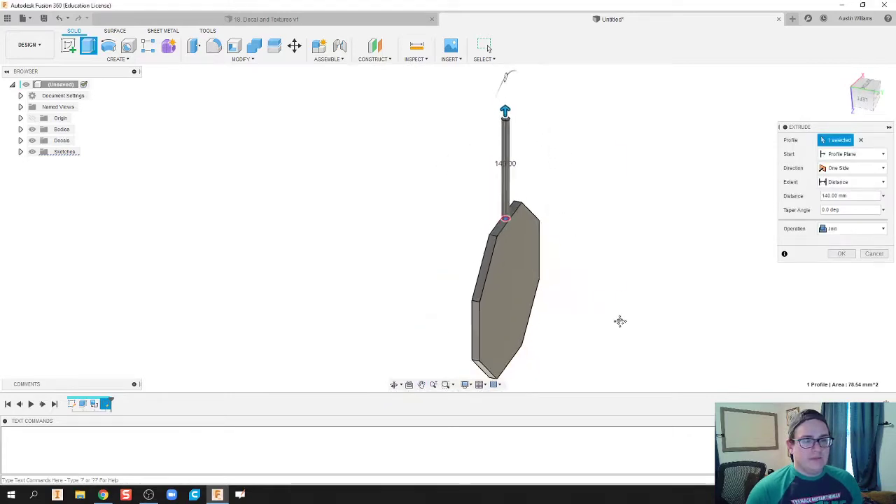
drag(520, 208, 520, 89)
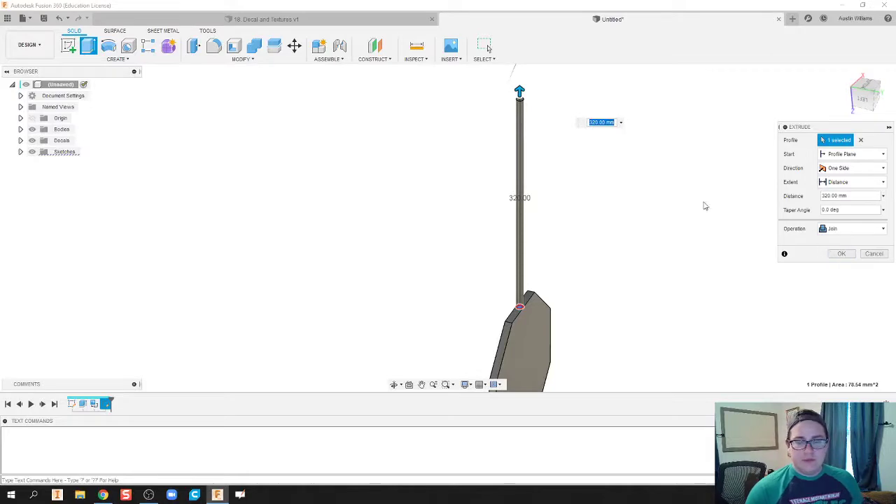
click(841, 254)
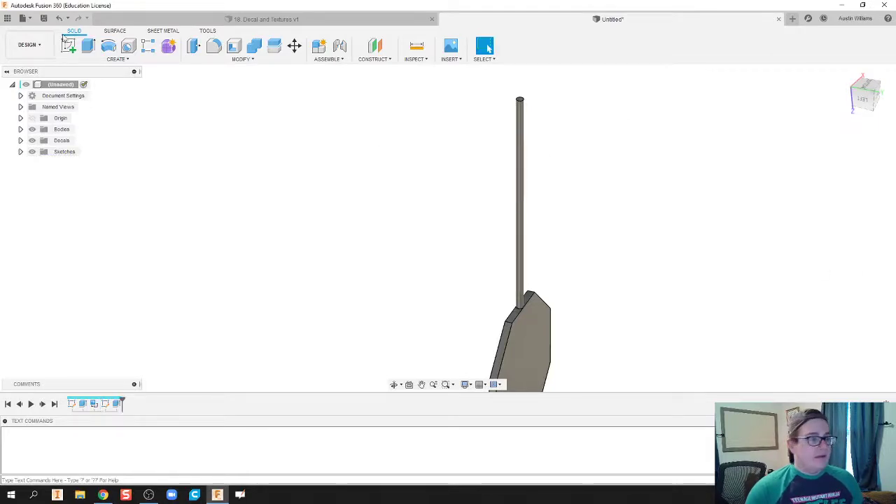
Sketch a circle about 70 mm in diameter centred on the pole's free end face and finish the sketch
click(67, 45)
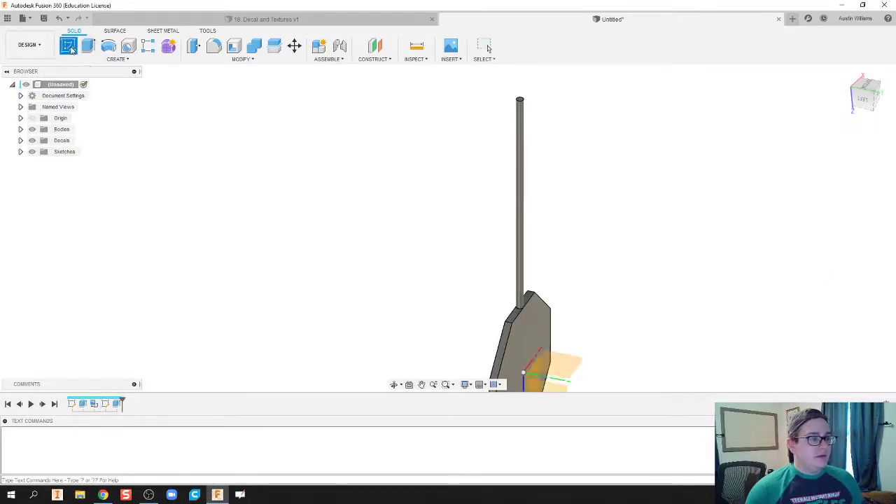
click(519, 100)
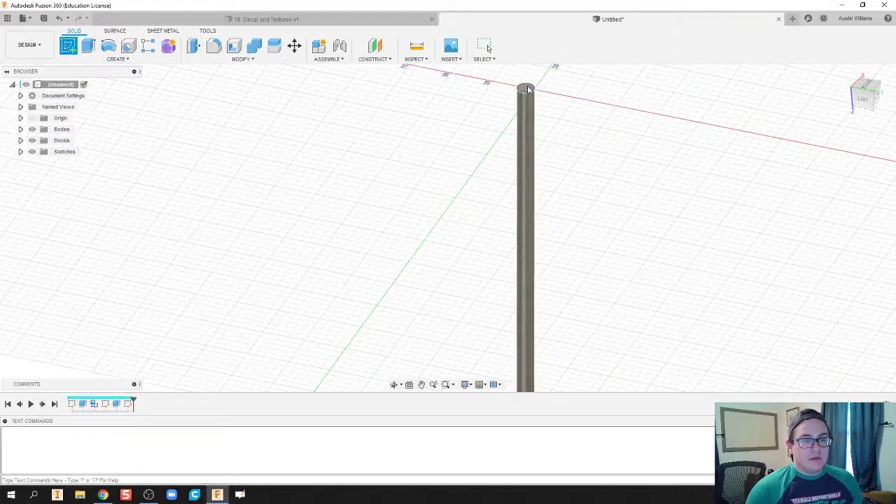
click(530, 88)
click(108, 45)
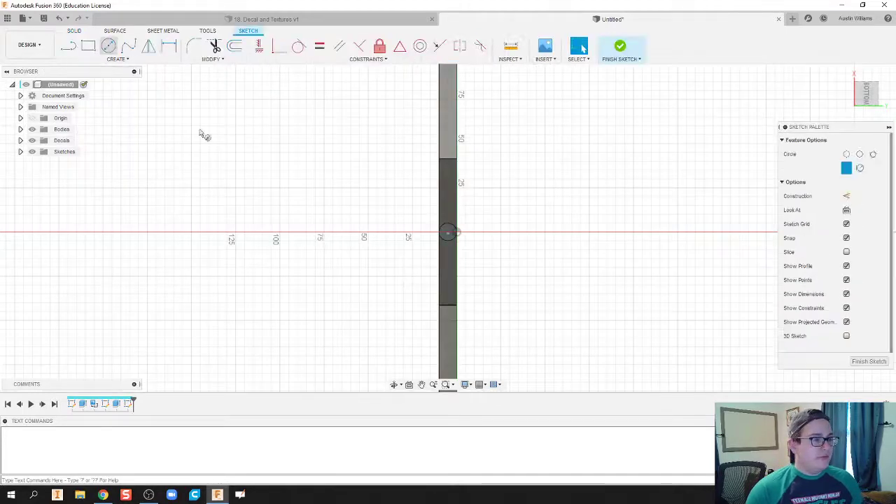
scroll(446, 234, up, 1)
click(448, 233)
click(448, 318)
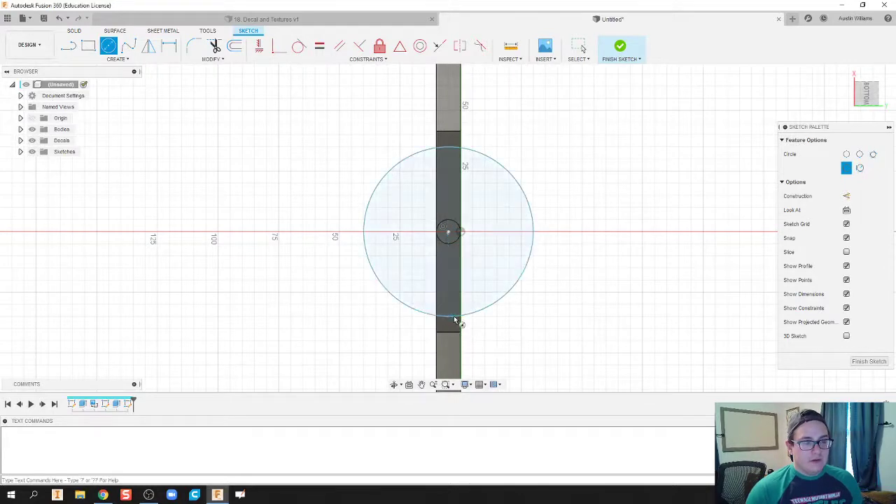
click(620, 49)
Extrude both the outer ring and the inner circle profiles 100 mm outward, joined to the pole, to form the base
mouse_move(584, 120)
shift+middle_down()
mouse_move(568, 236)
mouse_move(542, 284)
mouse_move(572, 267)
shift+middle_up()
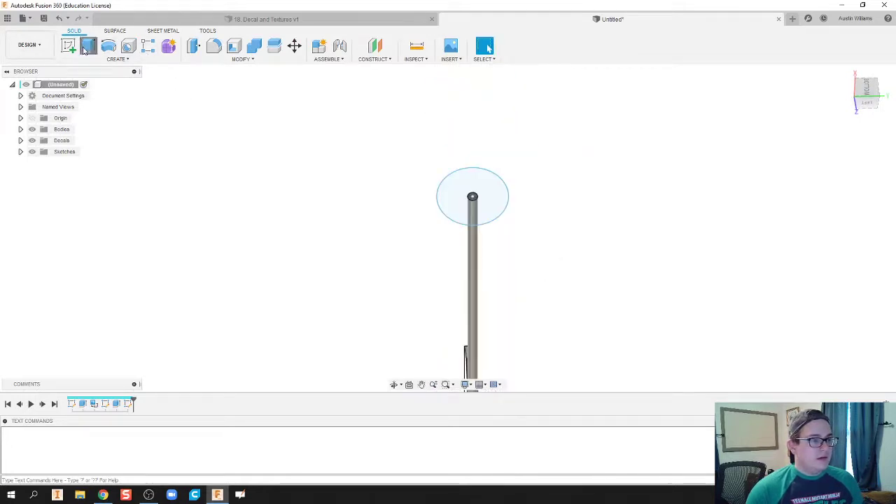
click(88, 46)
click(476, 199)
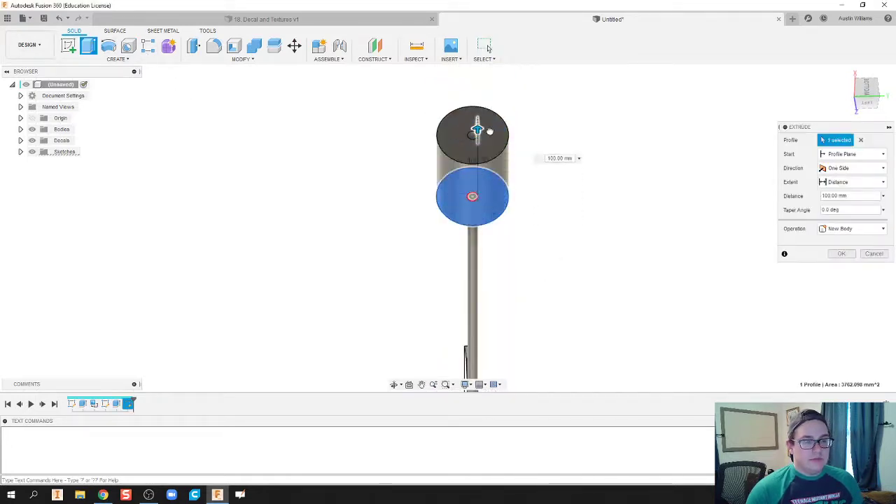
click(472, 197)
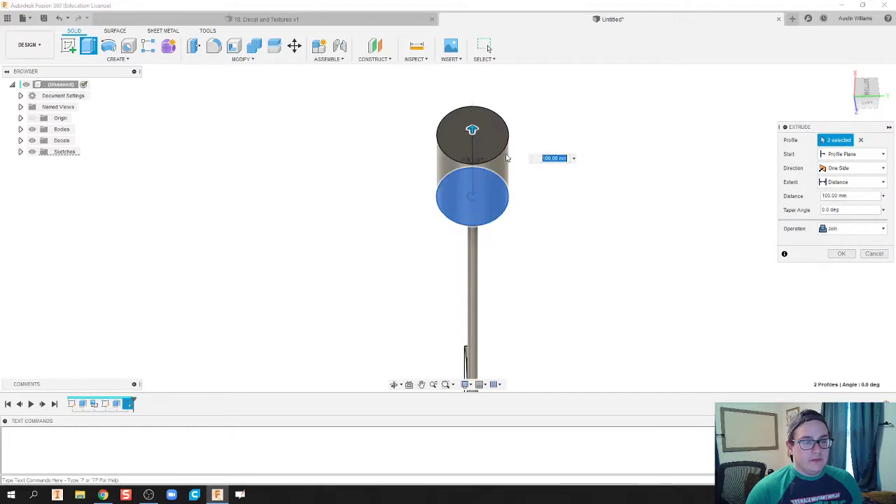
click(840, 254)
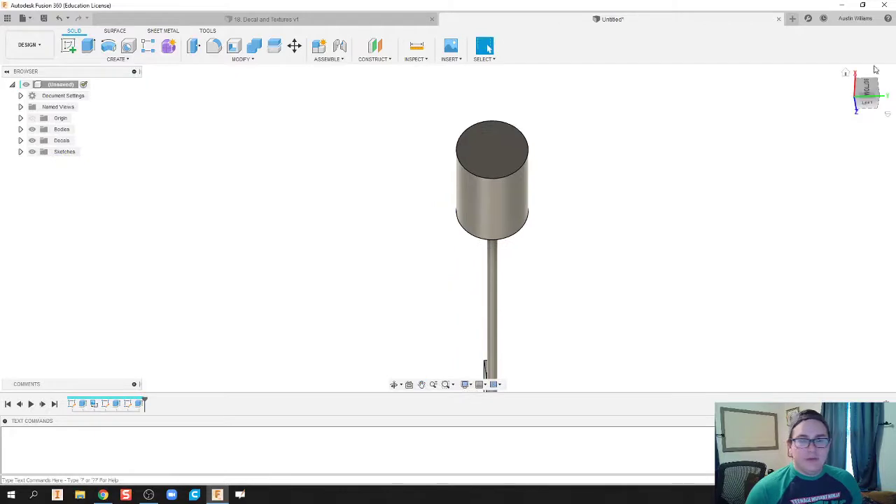
Insert the concrete.jpg image from the computer's Downloads folder as a decal on the front of the cylindrical base's side face
click(847, 74)
shift+middle_drag(556, 260, 601, 274)
middle_drag(546, 304, 623, 267)
scroll(623, 266, up, 2)
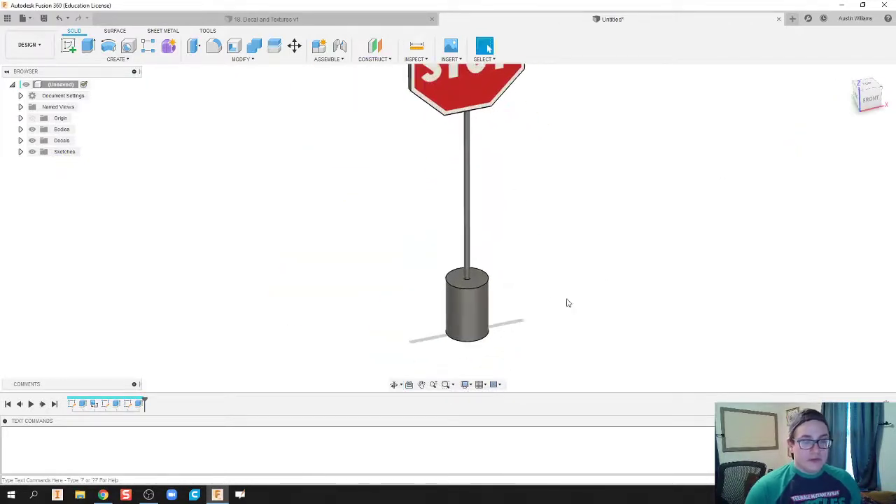
middle_drag(581, 287, 662, 203)
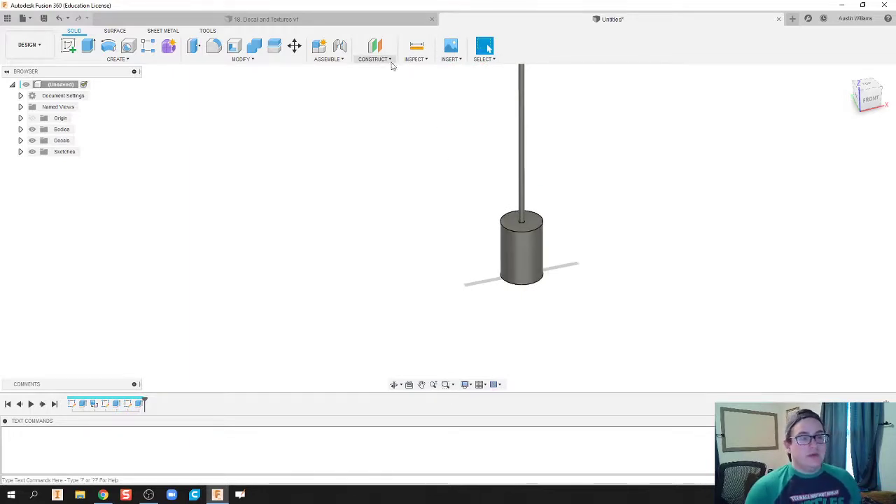
click(415, 60)
click(451, 60)
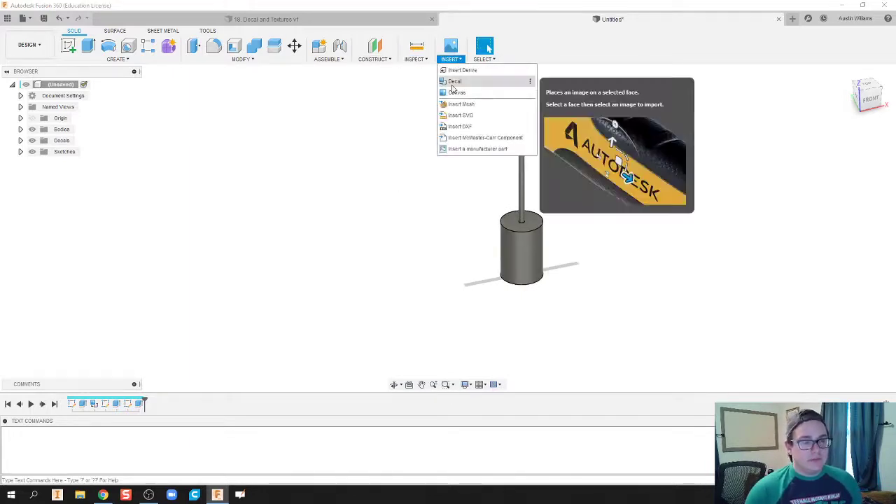
click(455, 81)
click(331, 336)
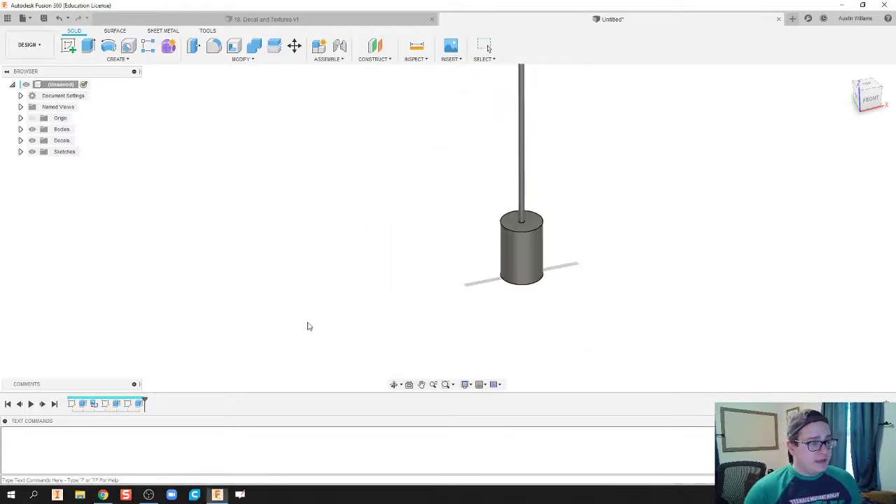
click(105, 89)
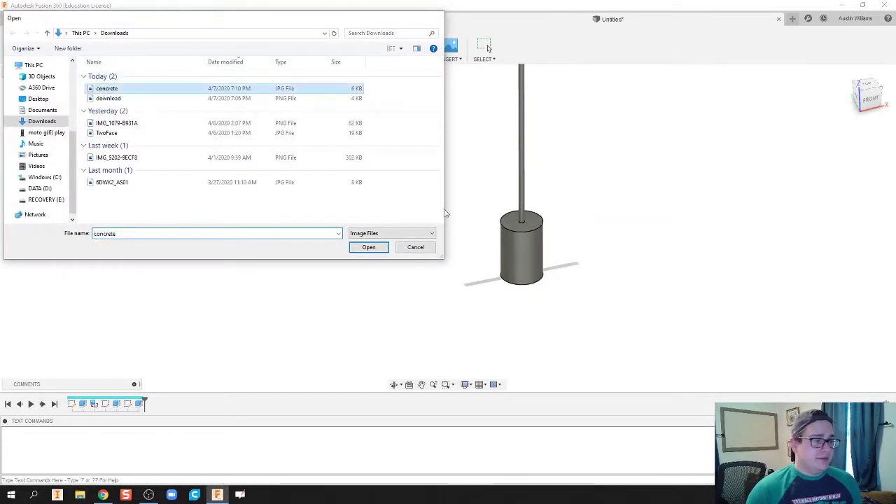
key(Return)
click(530, 261)
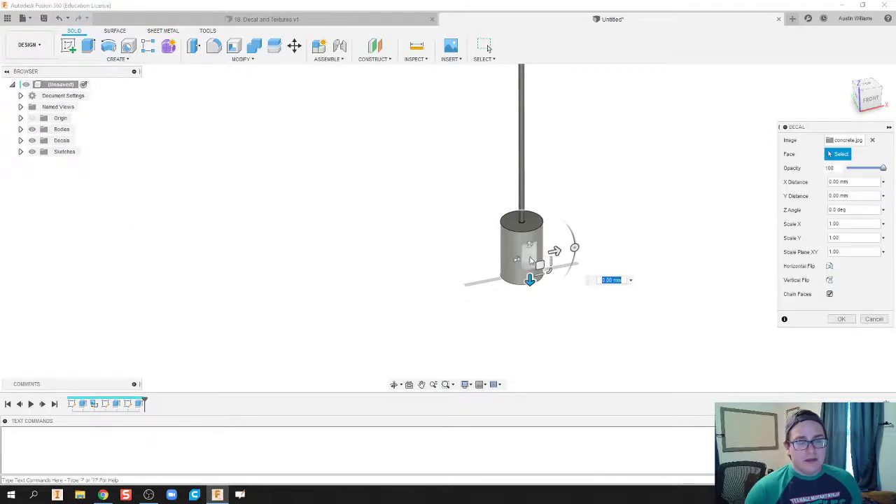
Rotate the concrete decal a quarter turn and enlarge it to a plane scale of about 5.88 to cover the base
drag(576, 247, 552, 216)
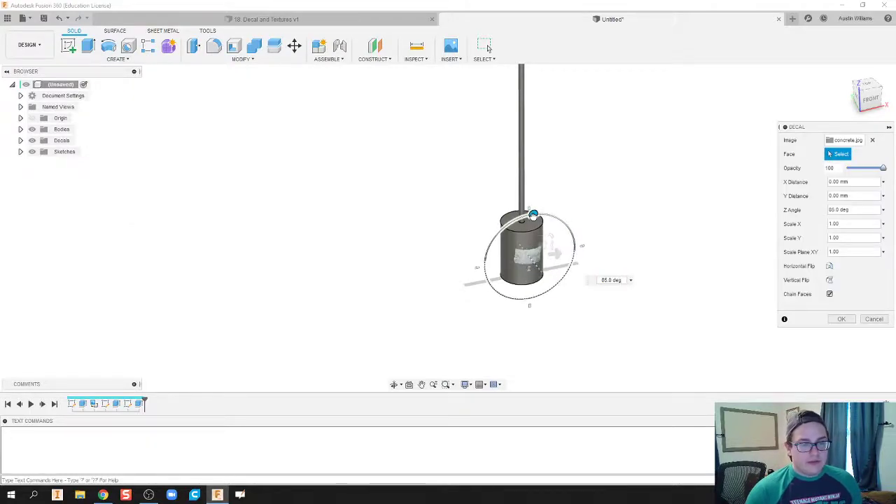
drag(554, 245, 662, 150)
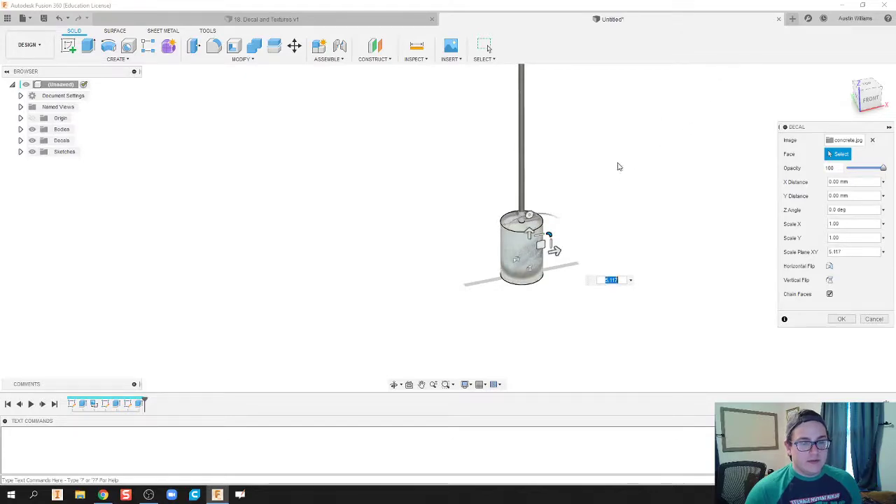
drag(553, 233, 553, 232)
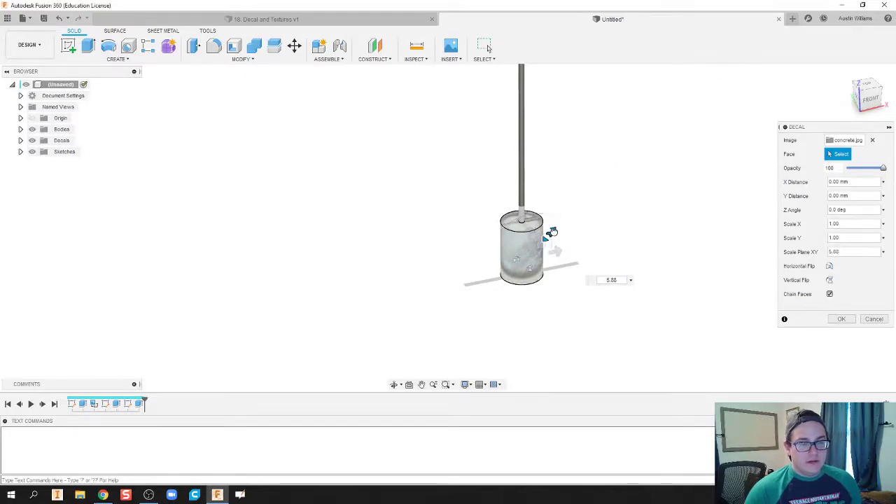
Shift the concrete decal down the base, enlarge it by a further plane scale of about 1.5, fine-tune its position and accept it
scroll(480, 238, up, 5)
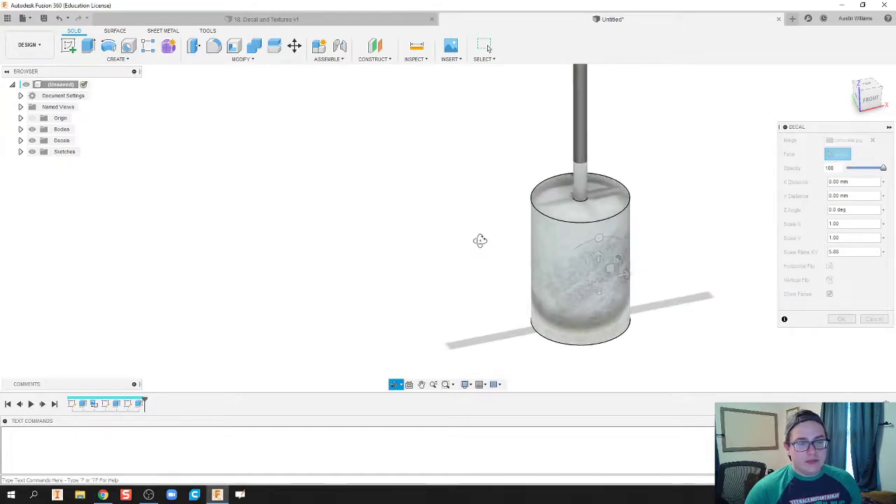
mouse_move(483, 240)
shift+middle_down()
mouse_move(565, 236)
mouse_move(478, 245)
shift+middle_up()
drag(611, 270, 603, 308)
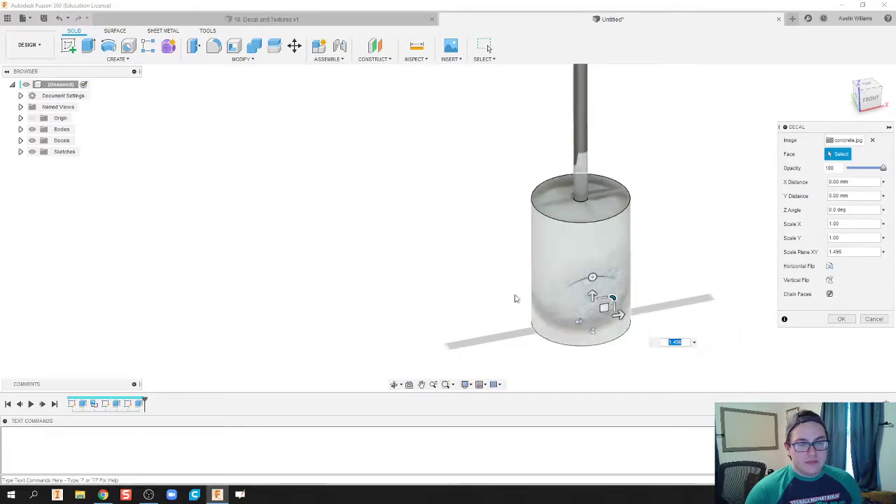
shift+middle_drag(502, 296, 515, 276)
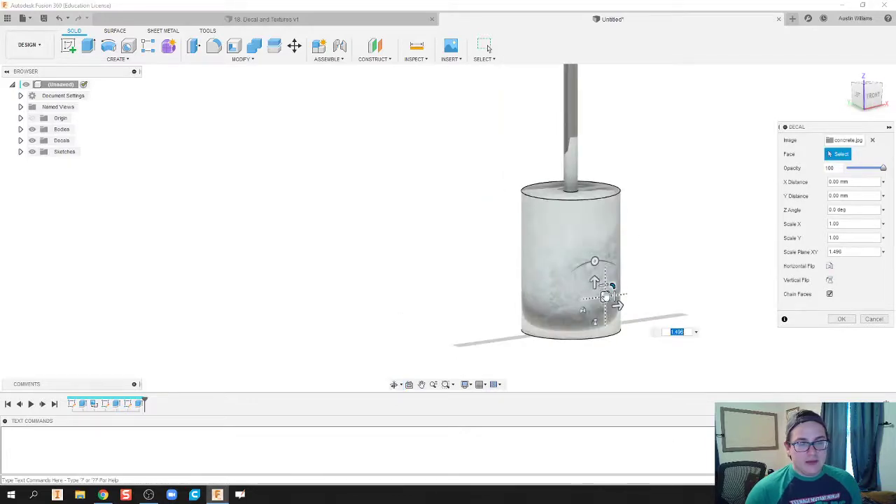
drag(605, 296, 596, 324)
mouse_move(597, 325)
shift+middle_down()
mouse_move(601, 294)
mouse_move(646, 287)
mouse_move(572, 301)
mouse_move(600, 310)
shift+middle_up()
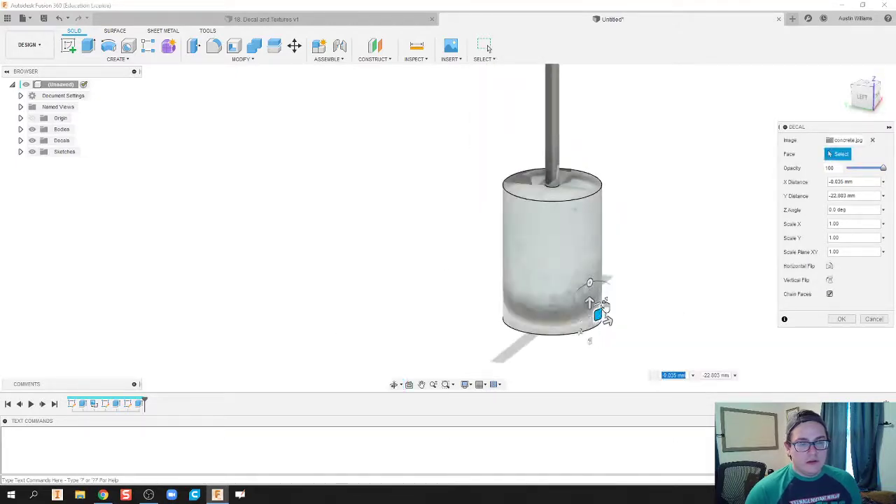
drag(606, 318, 576, 302)
shift+middle_drag(450, 287, 590, 306)
click(845, 318)
Insert concrete.jpg from the computer again as a second decal on the back of the cylindrical base's side face
scroll(574, 297, down, 2)
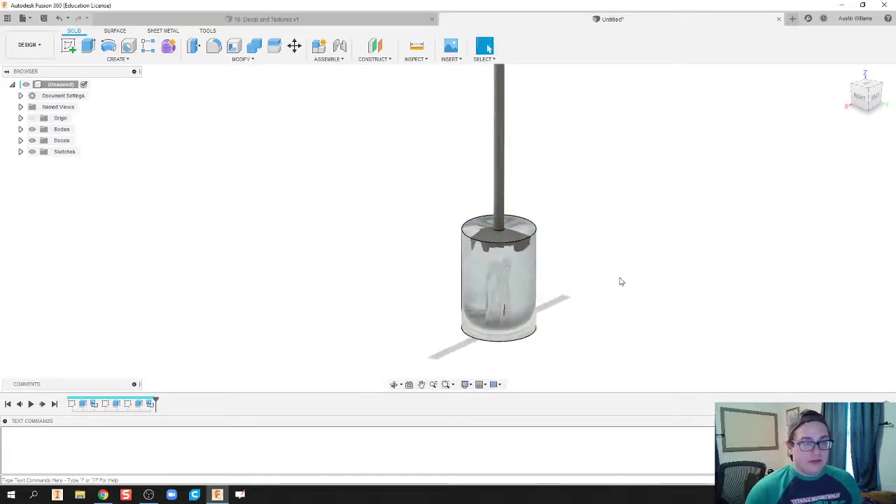
click(450, 56)
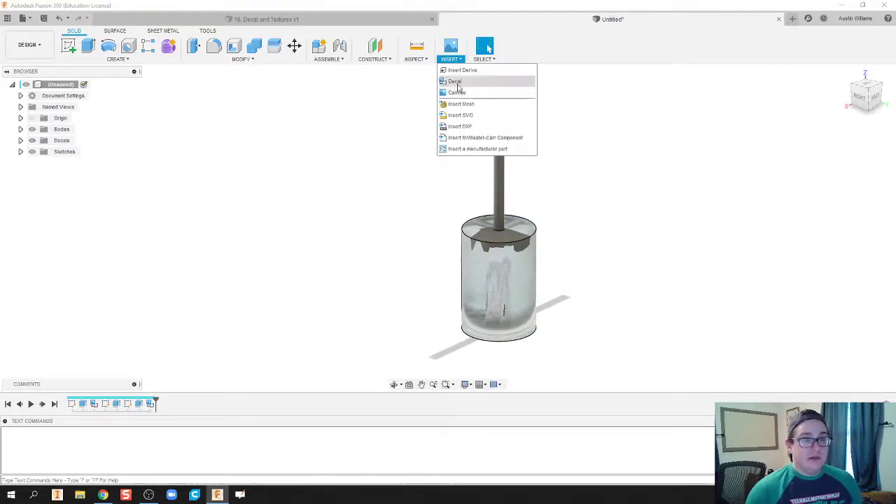
click(456, 81)
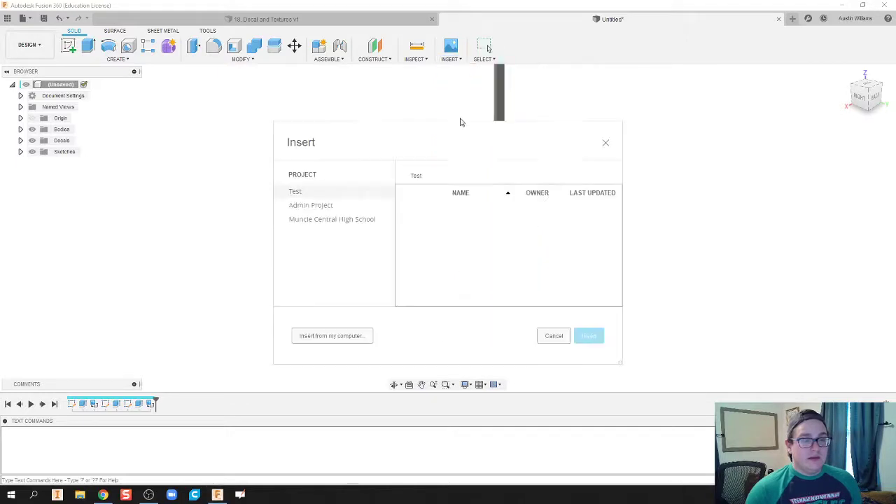
click(327, 336)
click(107, 90)
double_click(107, 90)
click(498, 294)
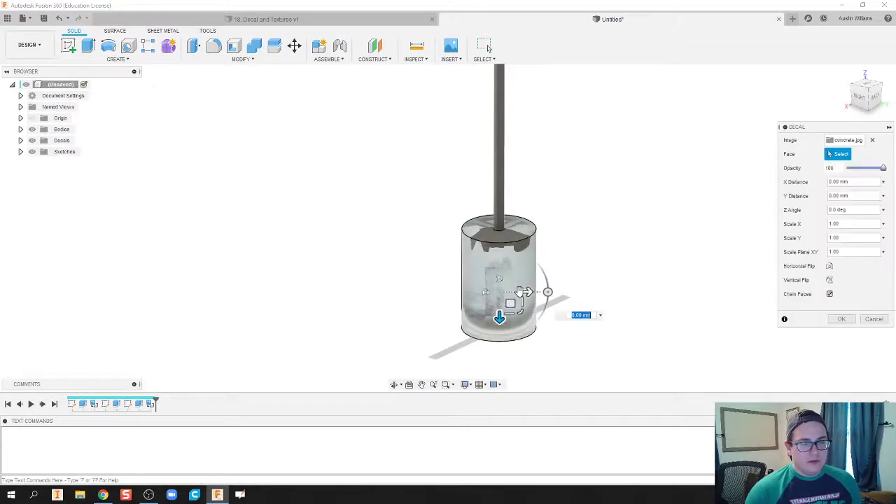
Rotate the second concrete decal a quarter turn, enlarge it to a plane scale of about 4.6 and accept it
drag(547, 290, 612, 206)
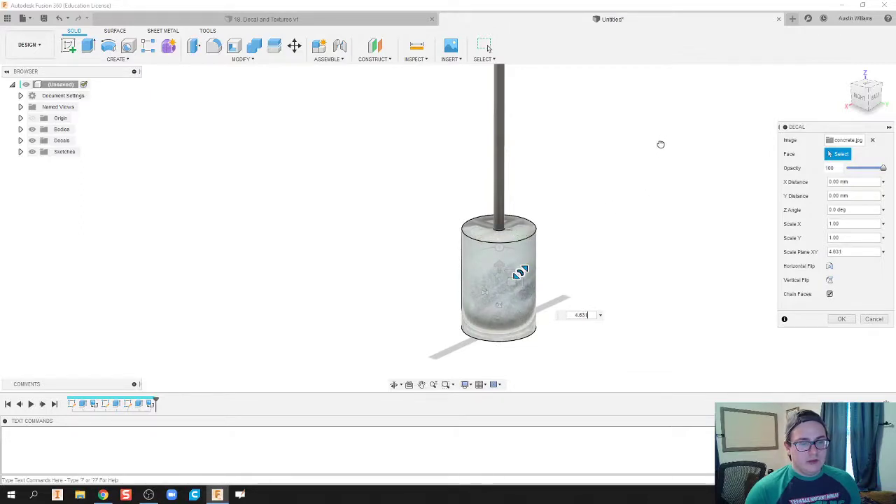
click(841, 320)
shift+middle_drag(724, 304, 612, 320)
scroll(616, 308, down, 3)
shift+middle_drag(620, 281, 593, 287)
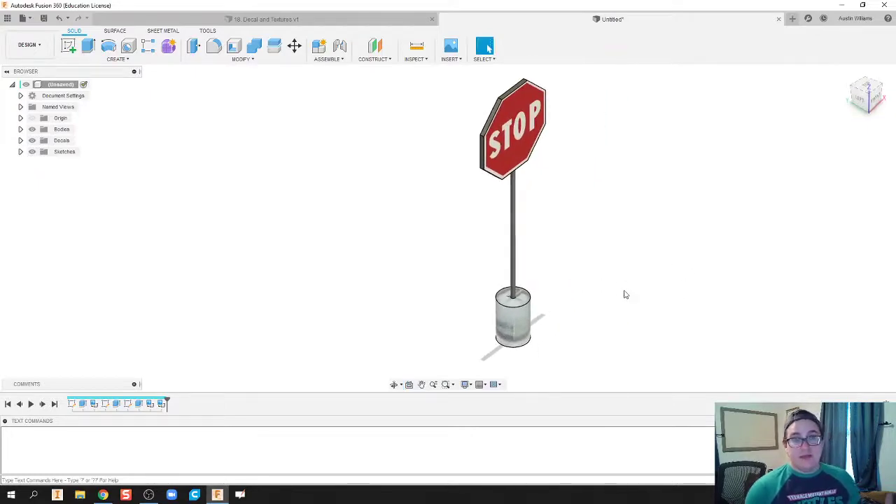